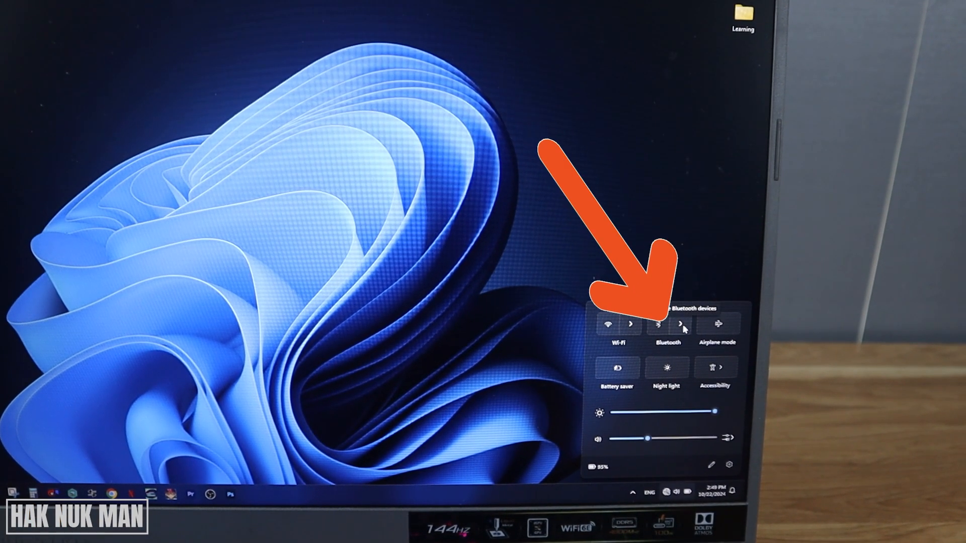
Open the Bluetooth device options in Quick Settings while Bluetooth is still off
{"action": "left_click", "coordinate": [683, 324]}
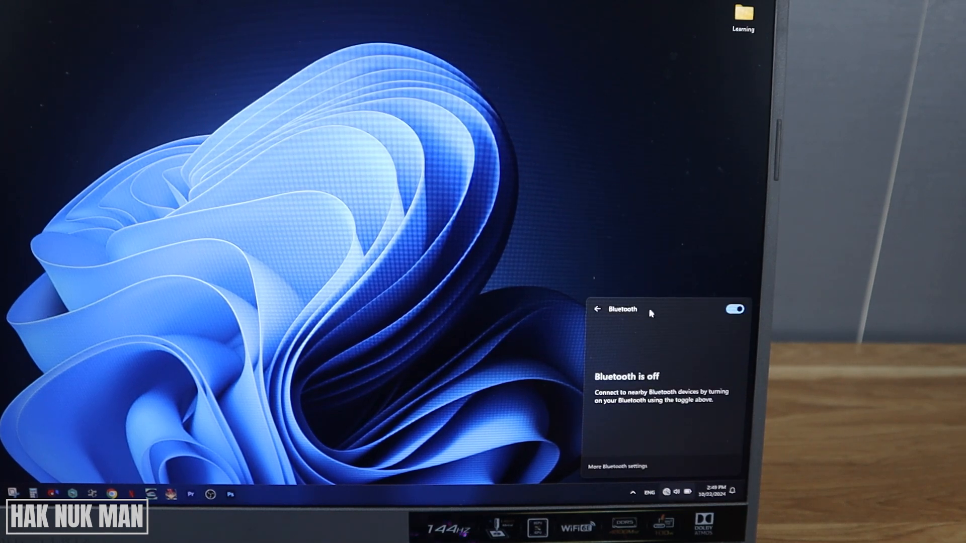
Turn Bluetooth on and connect the WI-C100 headphones from the New devices list
{"action": "left_click", "coordinate": [598, 308]}
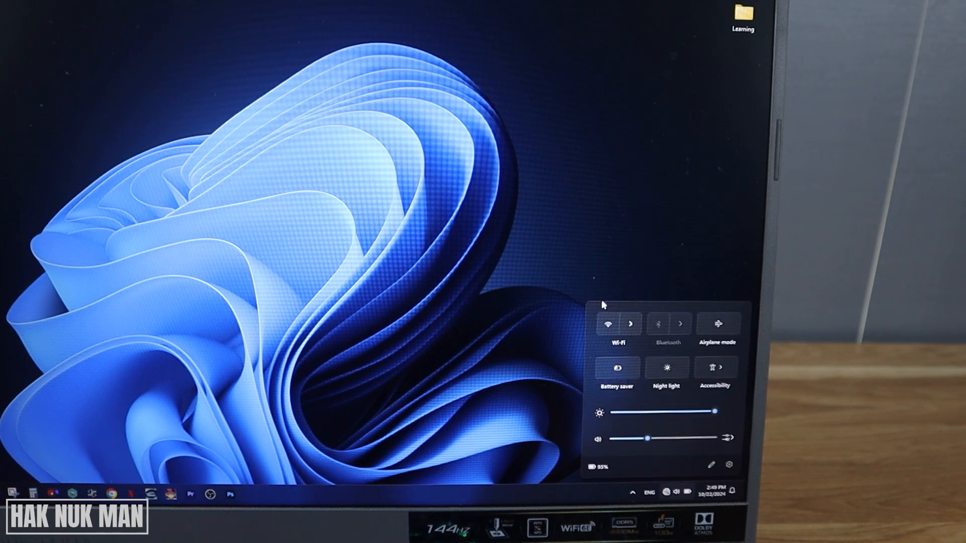
{"action": "left_click", "coordinate": [660, 324]}
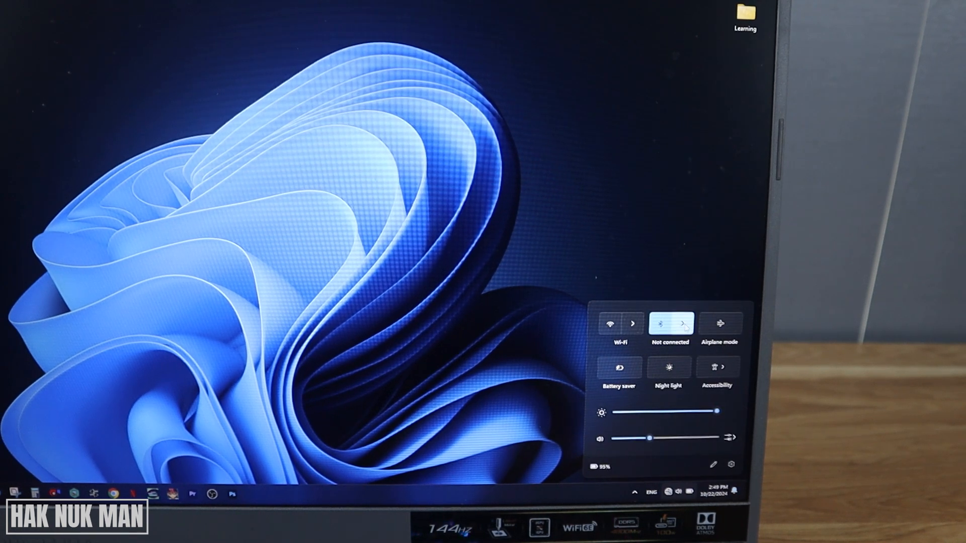
{"action": "left_click", "coordinate": [685, 325]}
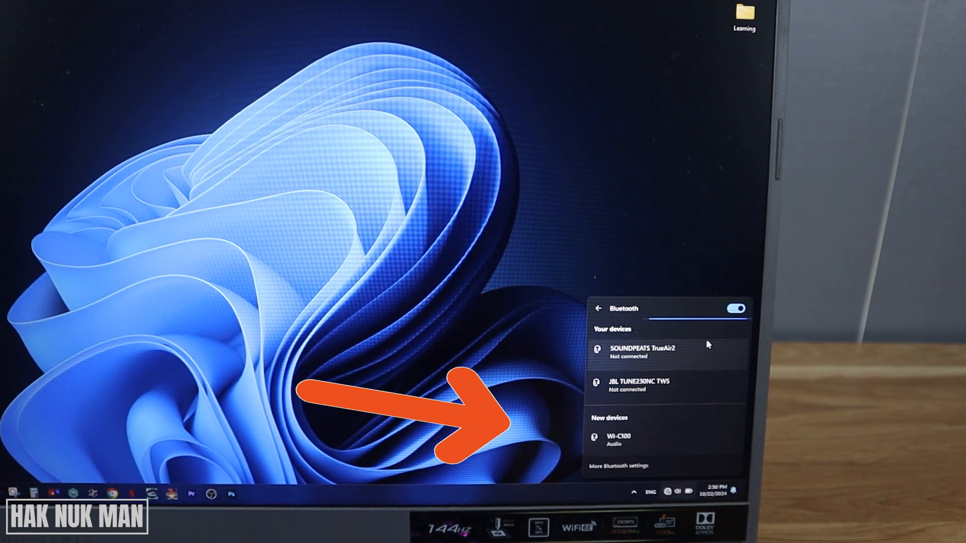
{"action": "left_click", "coordinate": [650, 449]}
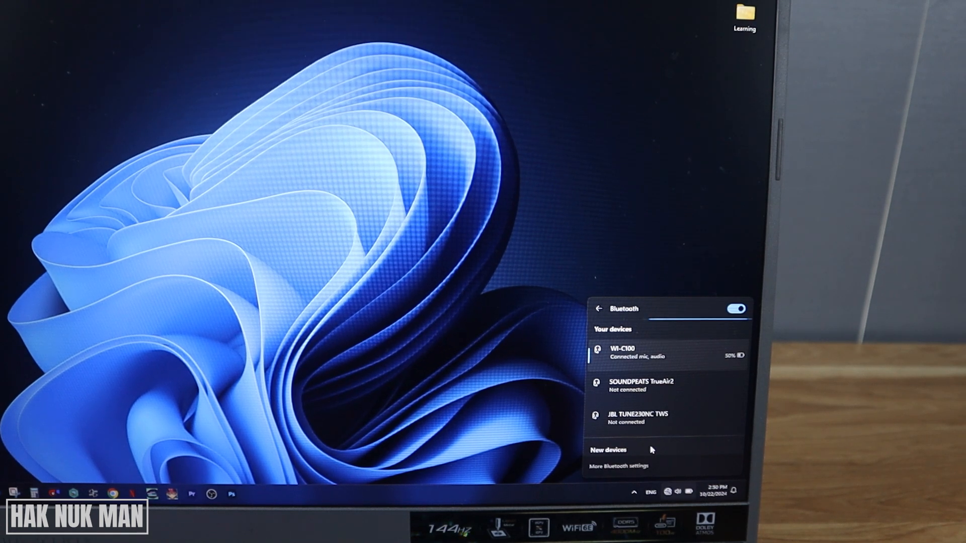
{"action": "left_click", "coordinate": [515, 368]}
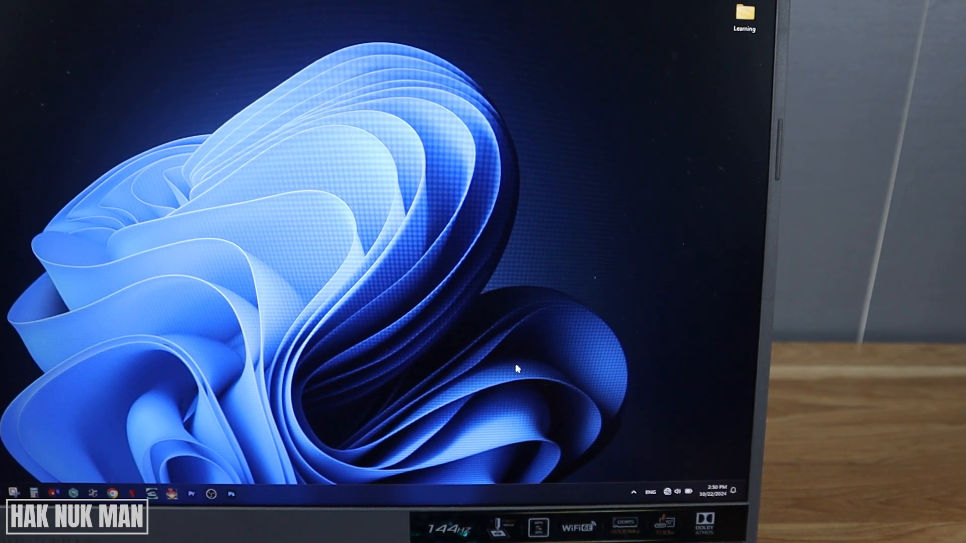